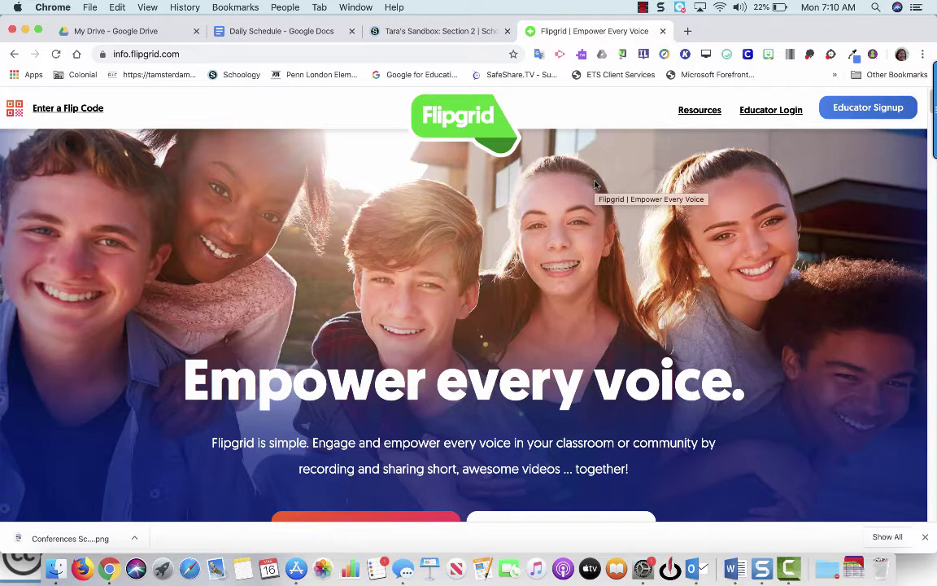
Log in to Flipgrid as an educator with the school Google account and dismiss the Remote Learning notice.
{"action": "left_click", "coordinate": [769, 113]}
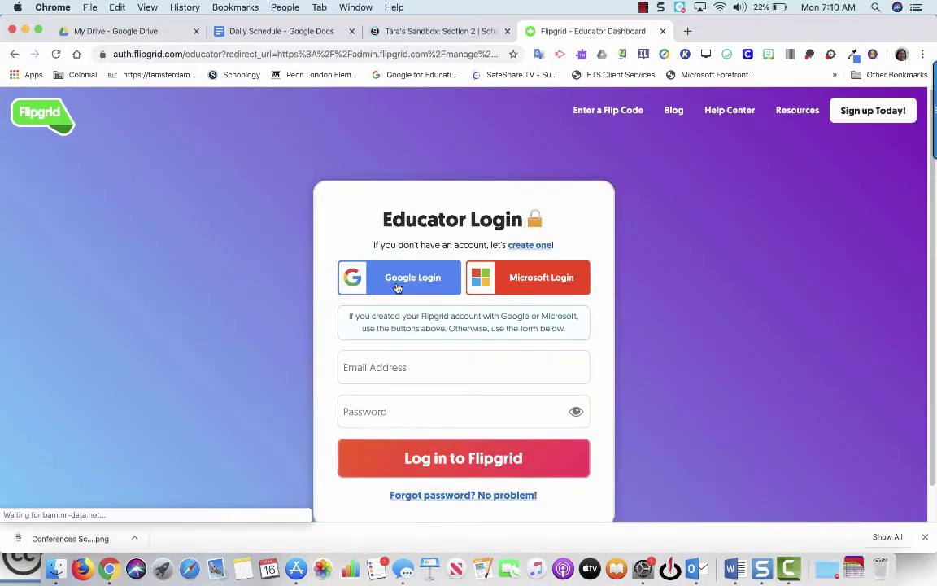
{"action": "left_click", "coordinate": [398, 279]}
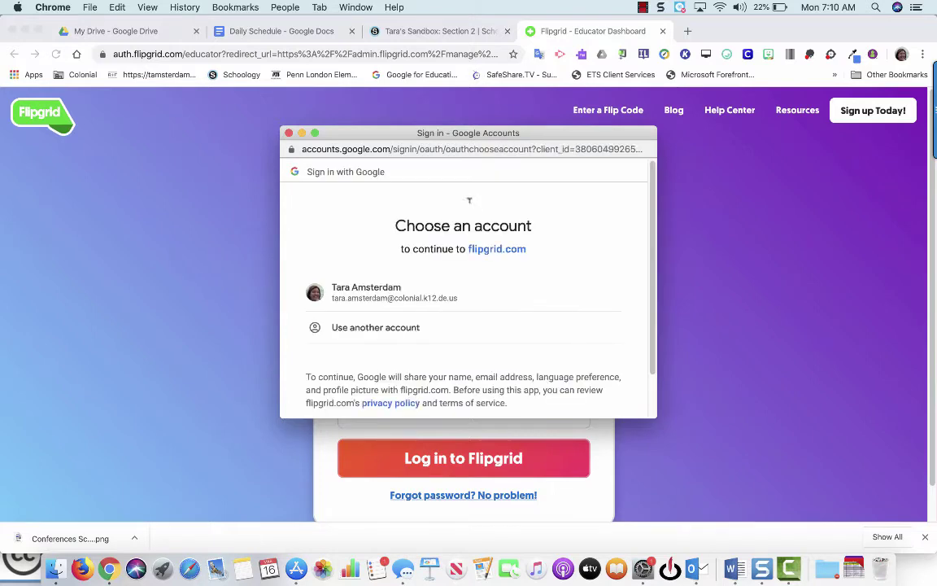
{"action": "left_click", "coordinate": [361, 306]}
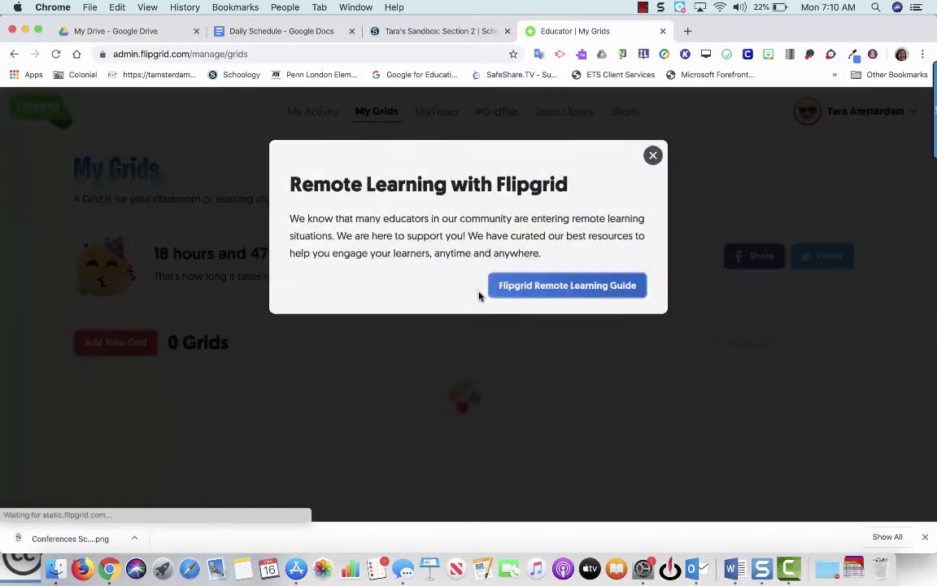
{"action": "left_click", "coordinate": [651, 155]}
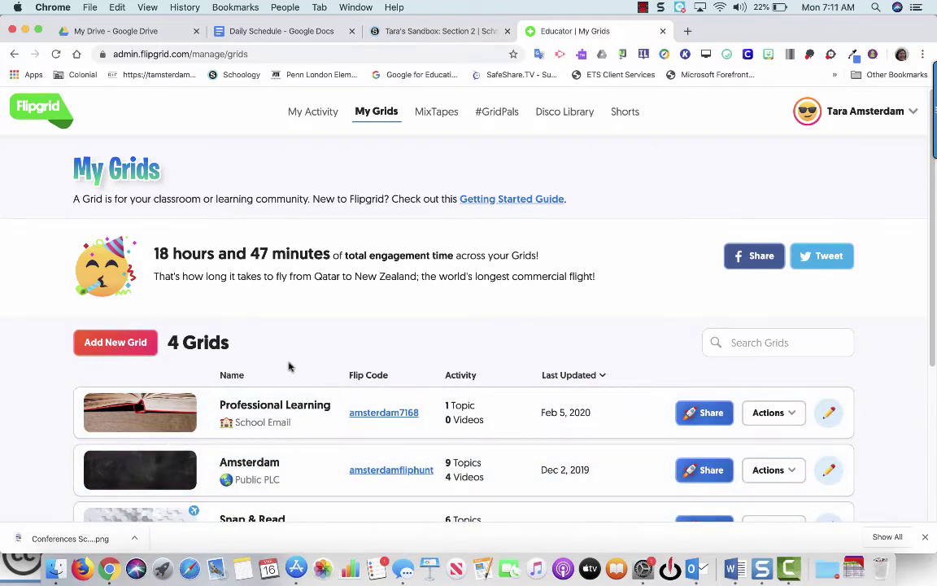
Start a new grid and name it Distance Learning.
{"action": "left_click", "coordinate": [126, 347]}
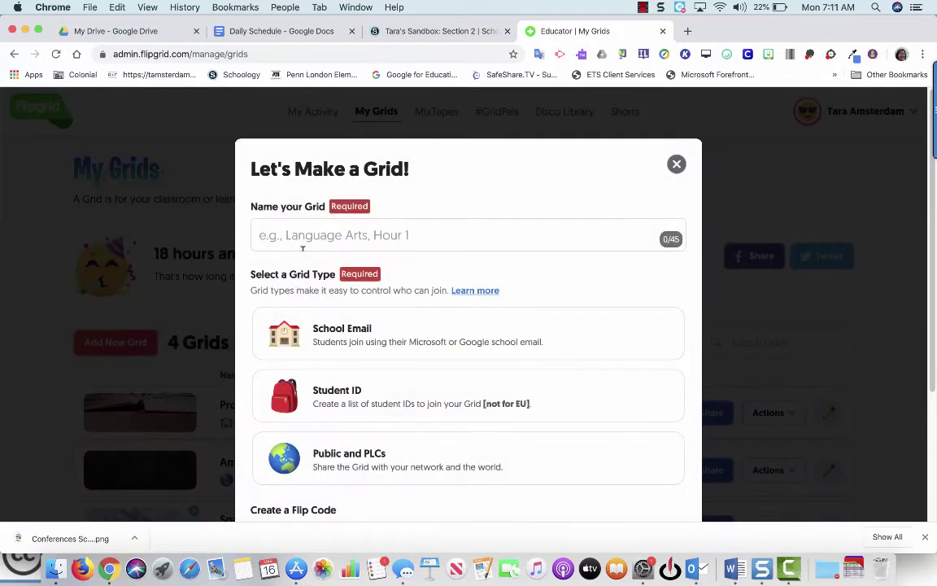
{"action": "left_click", "coordinate": [306, 235]}
{"action": "type", "text": "Dist"}
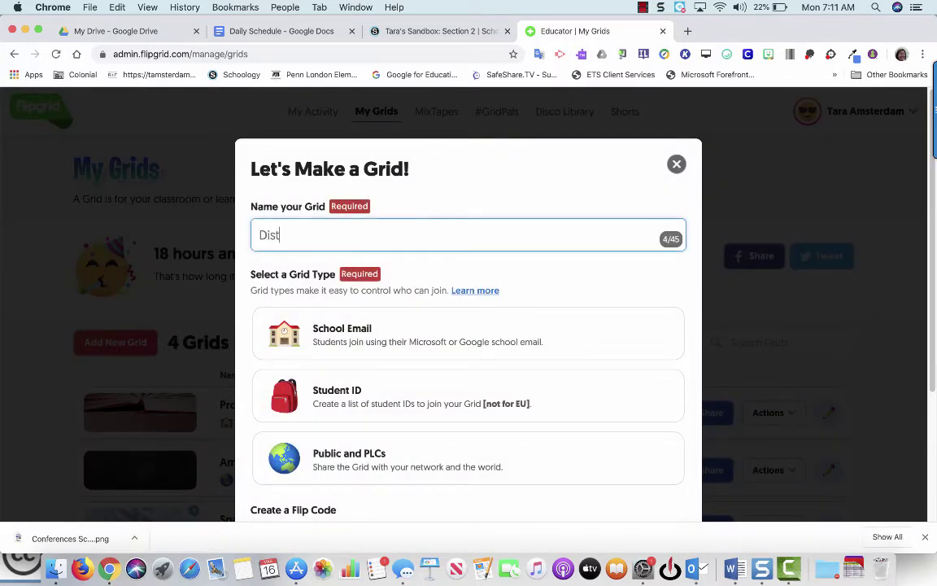
{"action": "type", "text": "ance Learn"}
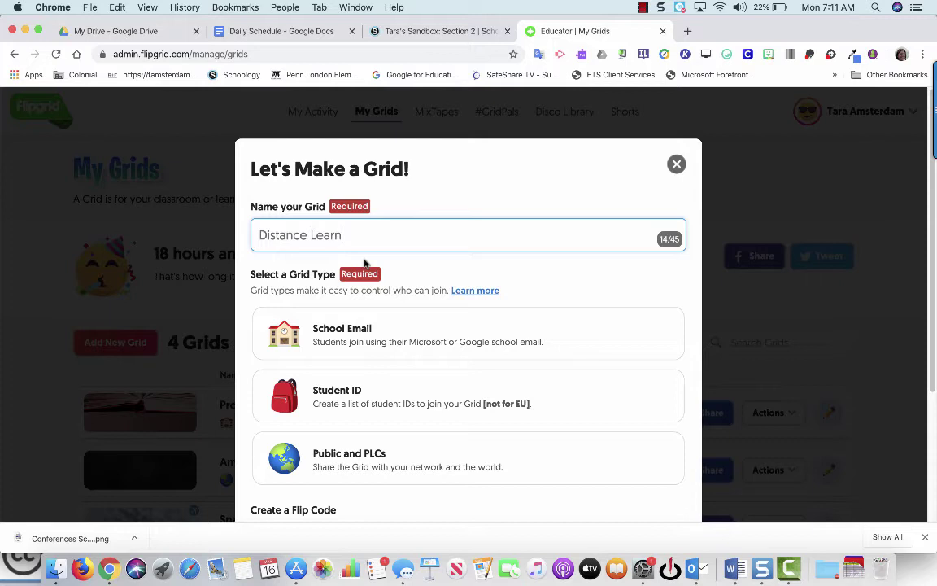
{"action": "scroll", "coordinate": [399, 280], "scroll_direction": "down", "scroll_amount": 1}
{"action": "type", "text": "n"}
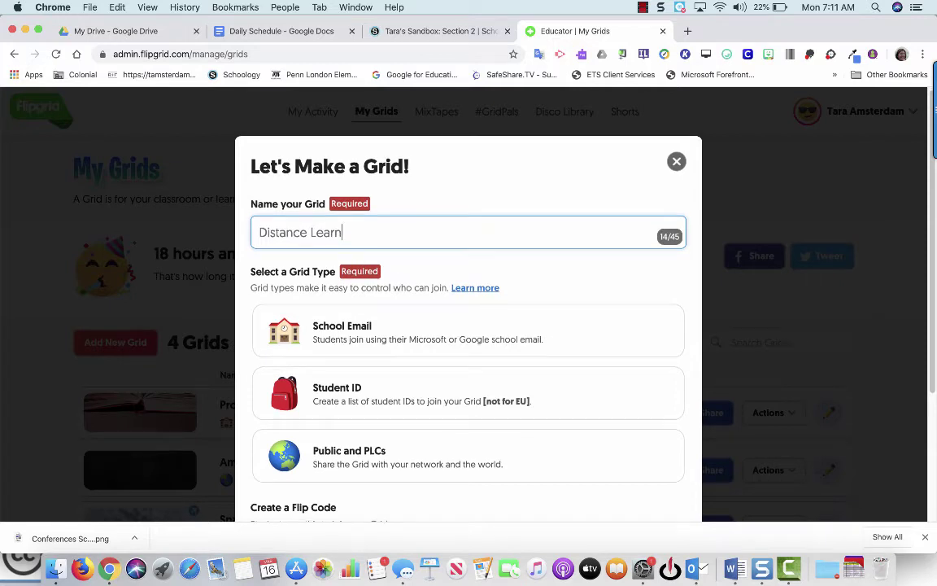
{"action": "type", "text": "ing"}
{"action": "scroll", "coordinate": [389, 301], "scroll_direction": "down", "scroll_amount": 3}
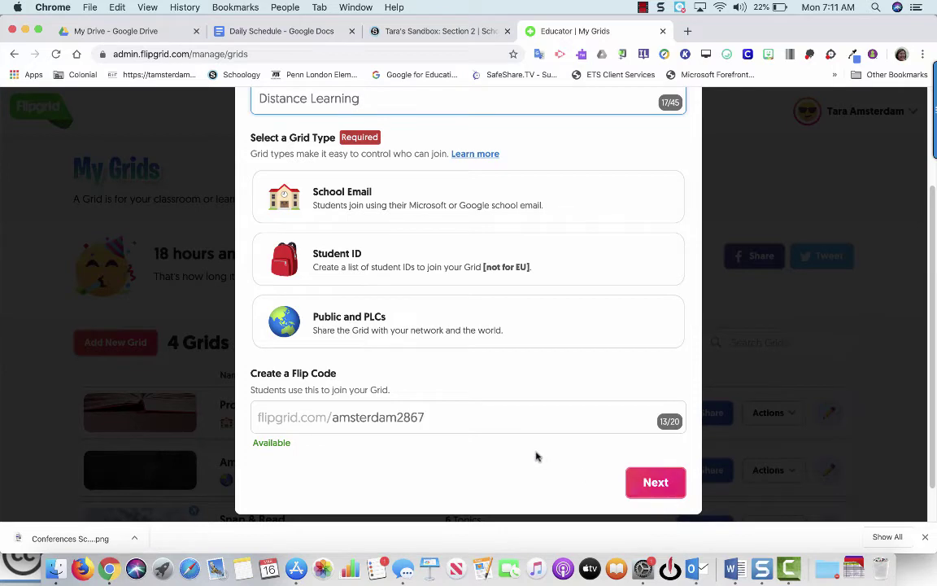
{"action": "left_click", "coordinate": [655, 486]}
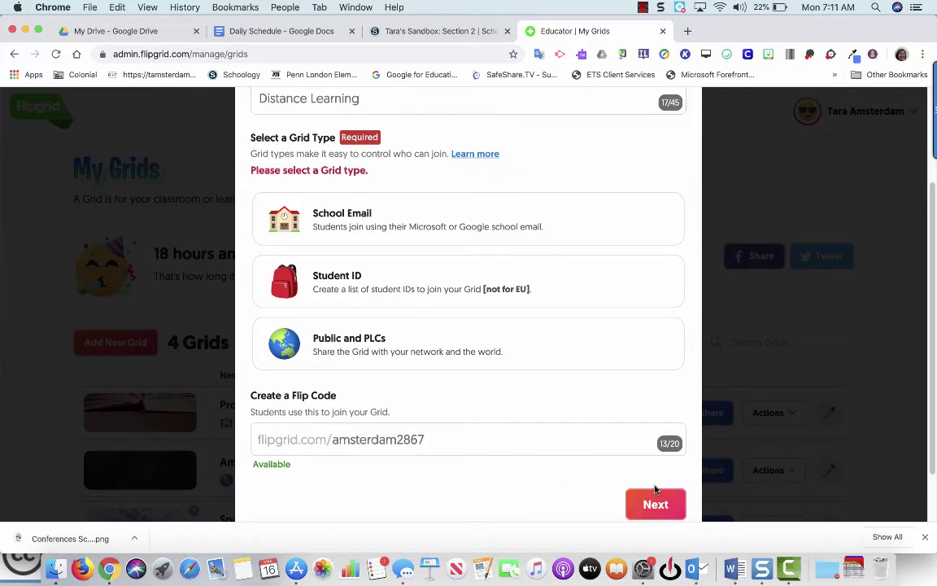
Choose School Email as the grid type, create the grid with the suggested flip code and email domain, and open it.
{"action": "scroll", "coordinate": [458, 299], "scroll_direction": "up", "scroll_amount": 1}
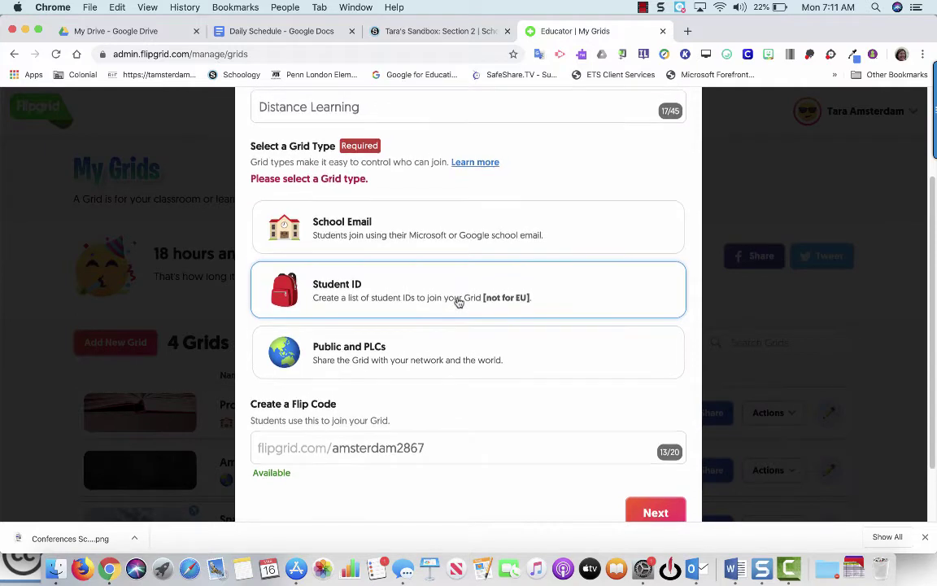
{"action": "scroll", "coordinate": [458, 301], "scroll_direction": "up", "scroll_amount": 2}
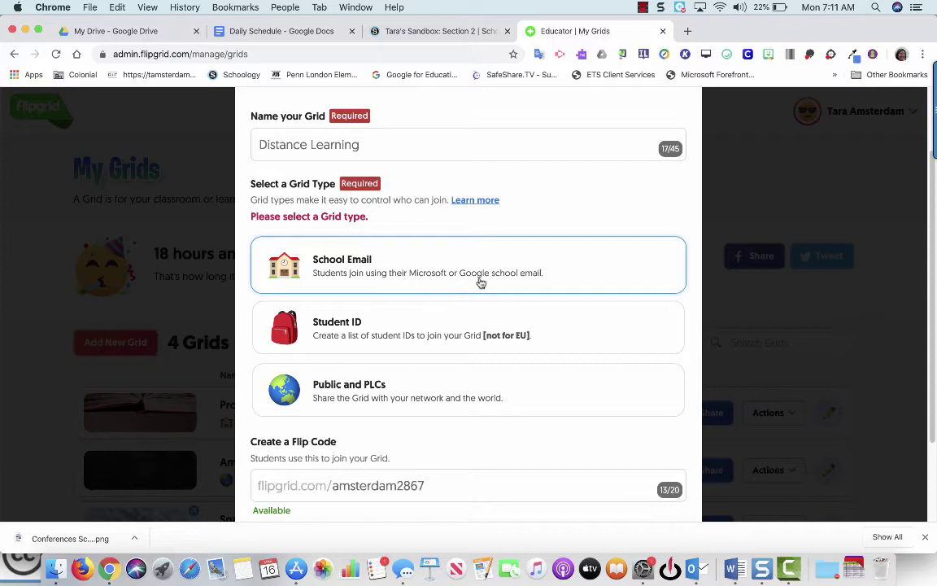
{"action": "left_click", "coordinate": [405, 276]}
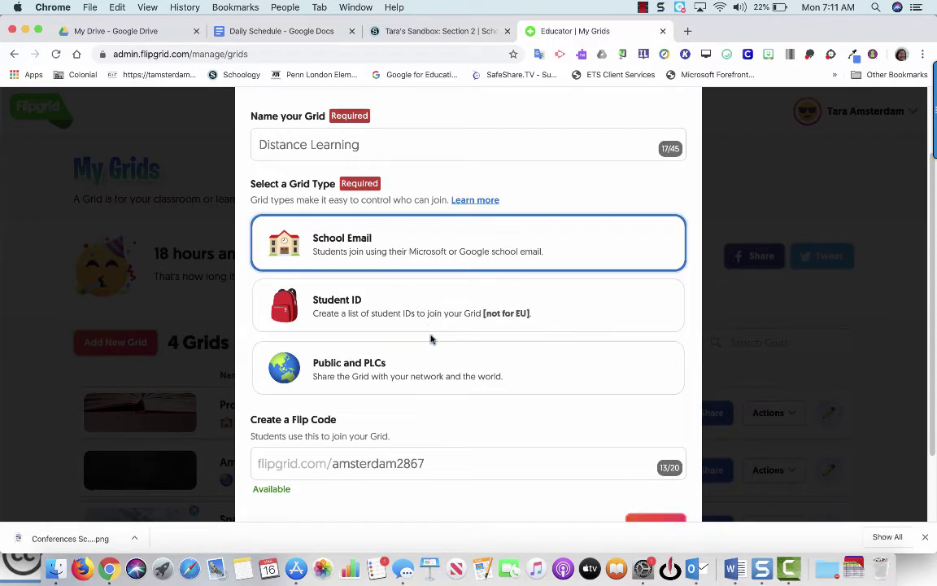
{"action": "scroll", "coordinate": [618, 492], "scroll_direction": "down", "scroll_amount": 3}
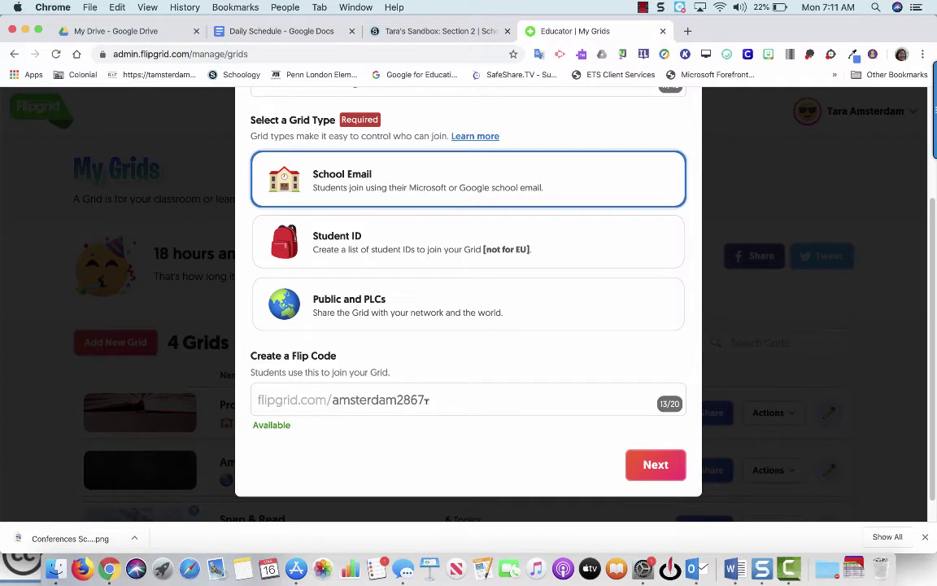
{"action": "left_click", "coordinate": [656, 467]}
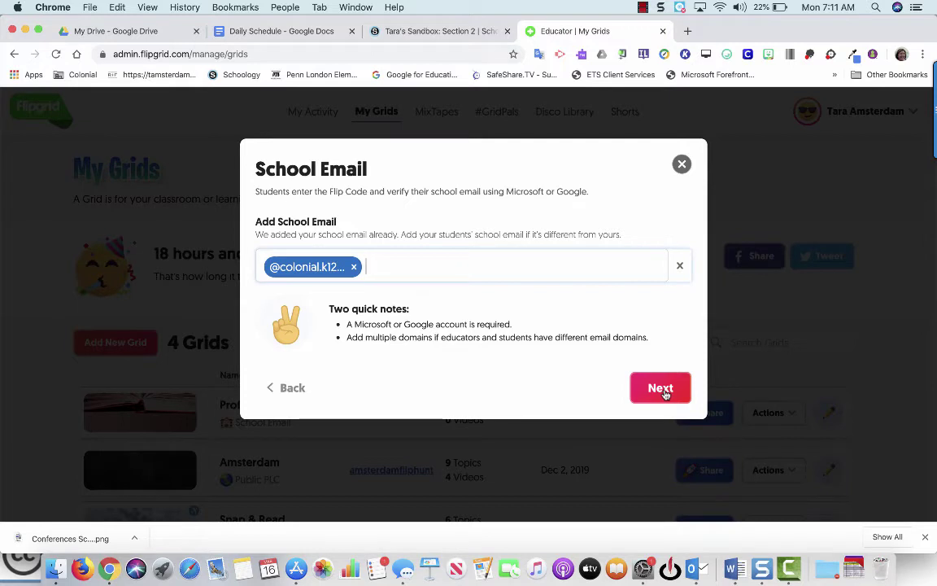
{"action": "left_click", "coordinate": [664, 390]}
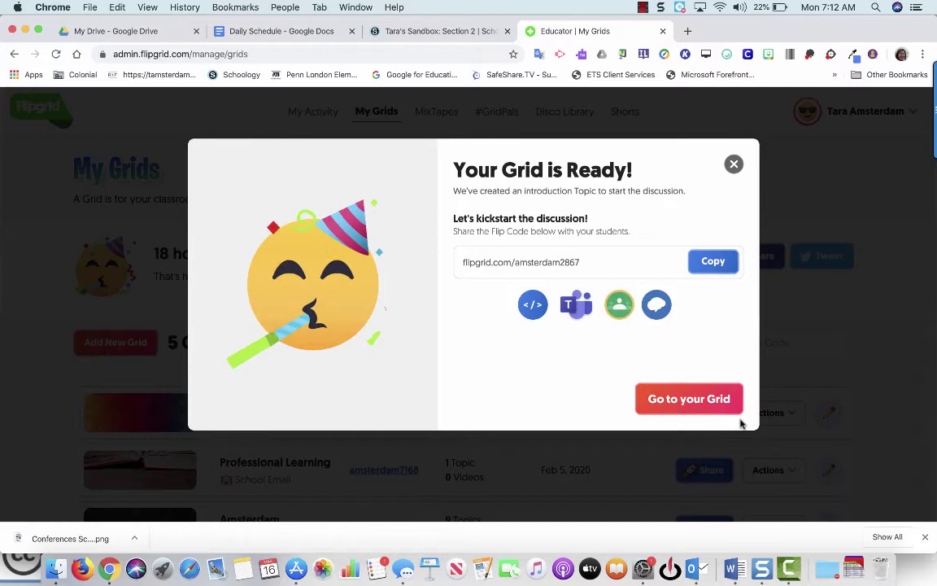
{"action": "left_click", "coordinate": [691, 402]}
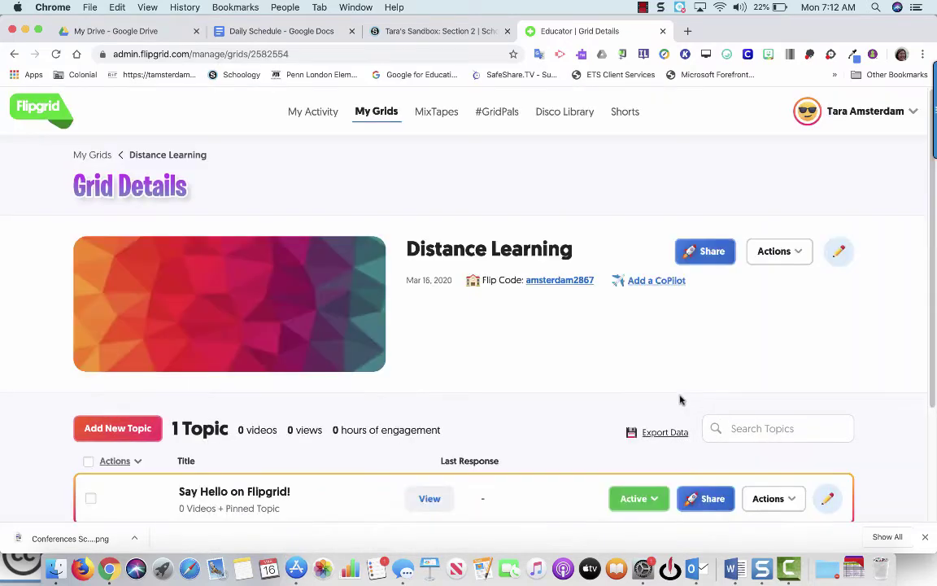
Edit the grid's Say Hello on Flipgrid topic and change its title to "Say Hello to your friends".
{"action": "scroll", "coordinate": [445, 378], "scroll_direction": "down", "scroll_amount": 3}
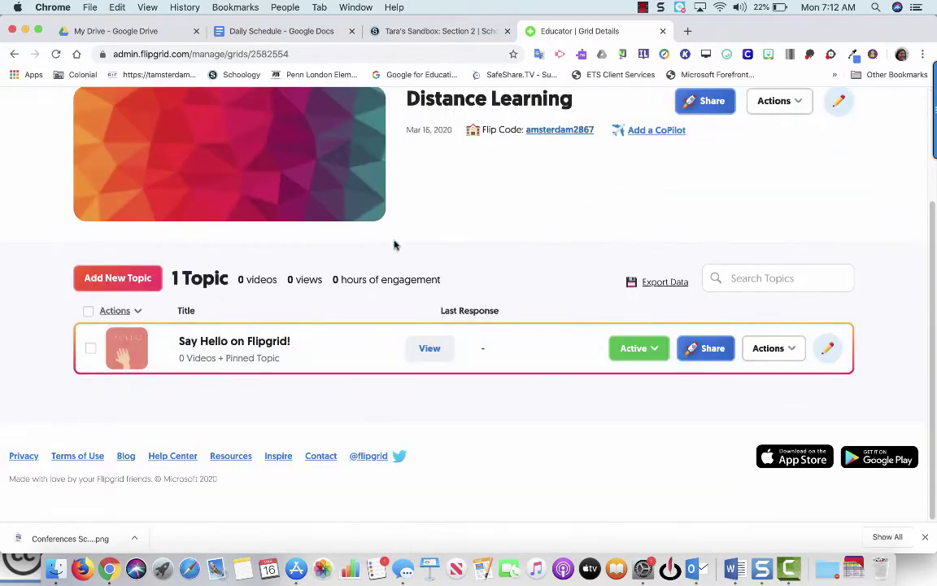
{"action": "scroll", "coordinate": [393, 242], "scroll_direction": "up", "scroll_amount": 3}
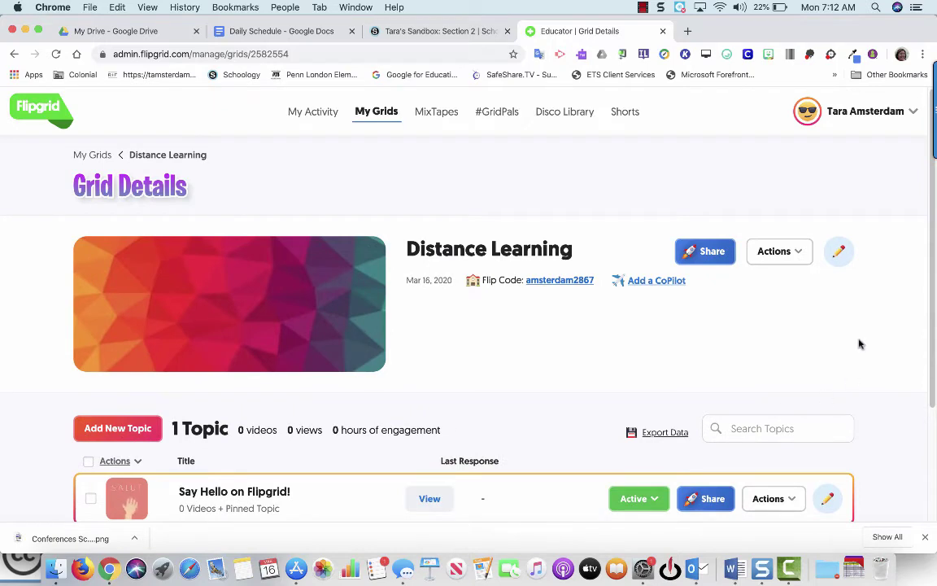
{"action": "scroll", "coordinate": [643, 381], "scroll_direction": "down", "scroll_amount": 3}
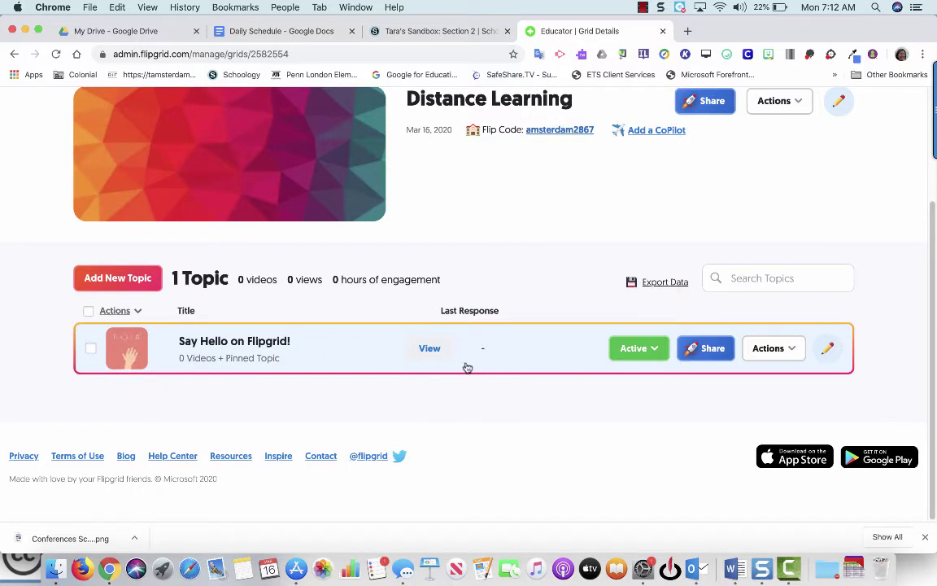
{"action": "left_click", "coordinate": [827, 348]}
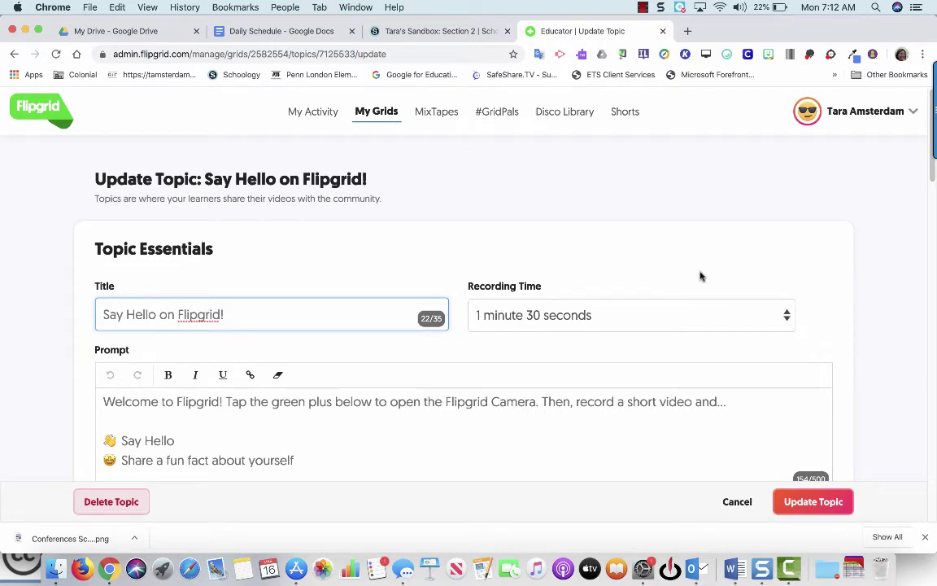
{"action": "type", "text": "to your "}
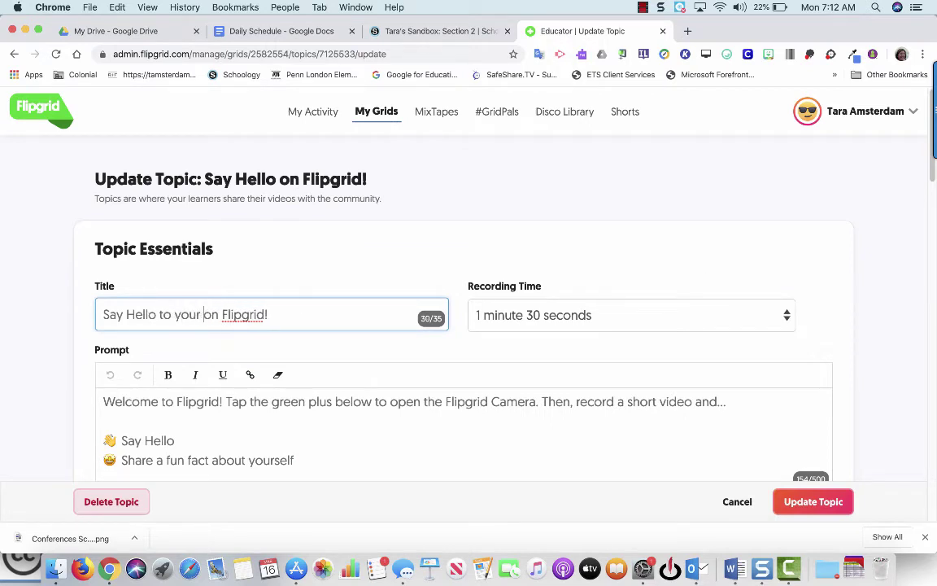
{"action": "type", "text": "frien"}
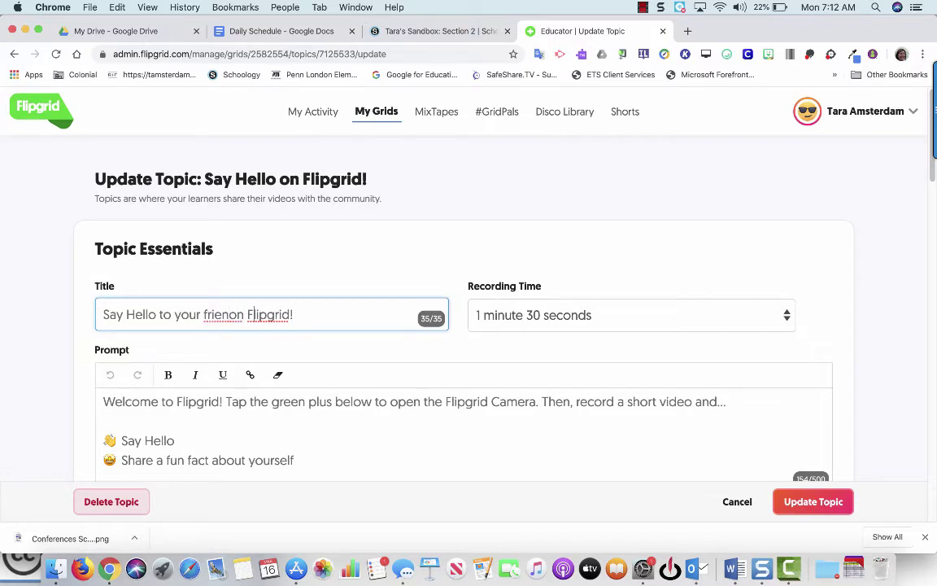
{"action": "key", "text": "BackSpace"}
{"action": "key", "text": "BackSpace"}
{"action": "key", "text": "BackSpace"}
{"action": "key", "text": "BackSpace"}
{"action": "key", "text": "BackSpace"}
{"action": "key", "text": "BackSpace"}
{"action": "key", "text": "BackSpace"}
{"action": "key", "text": "BackSpace"}
{"action": "key", "text": "BackSpace"}
{"action": "key", "text": "BackSpace"}
{"action": "key", "text": "BackSpace"}
{"action": "key", "text": "BackSpace"}
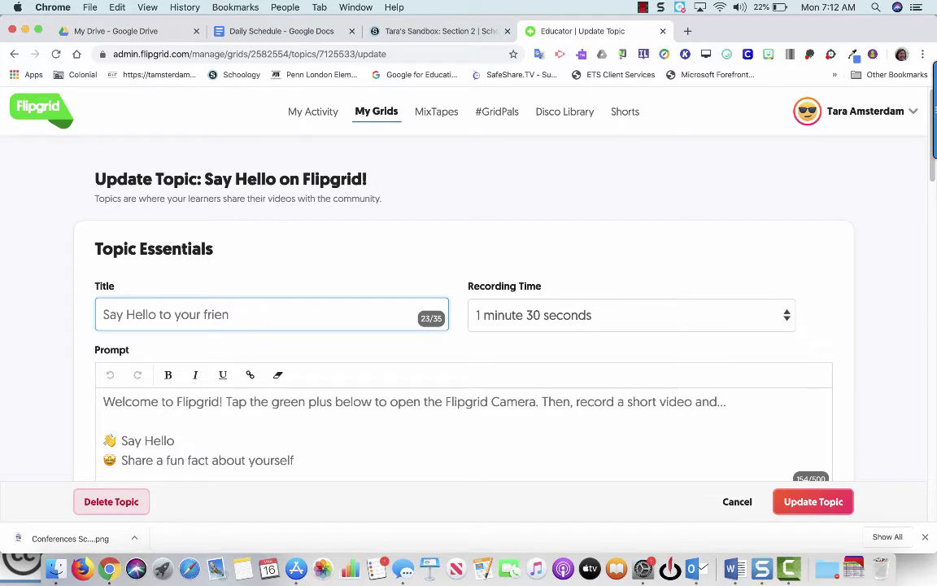
{"action": "type", "text": "ds"}
Review the topic's prompt, focus, tip, attachment, moderation and date settings, and examine the available status options.
{"action": "scroll", "coordinate": [550, 427], "scroll_direction": "down", "scroll_amount": 1}
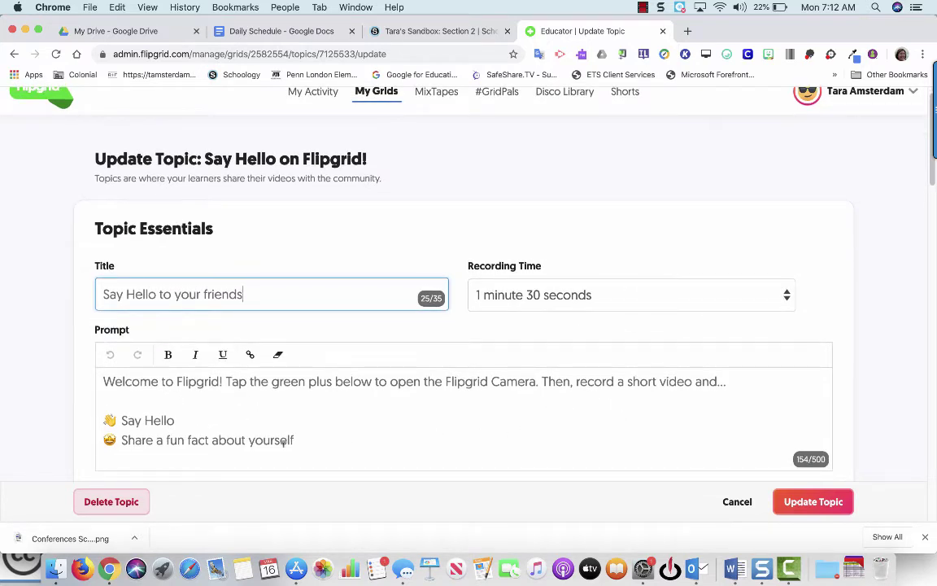
{"action": "scroll", "coordinate": [216, 415], "scroll_direction": "down", "scroll_amount": 3}
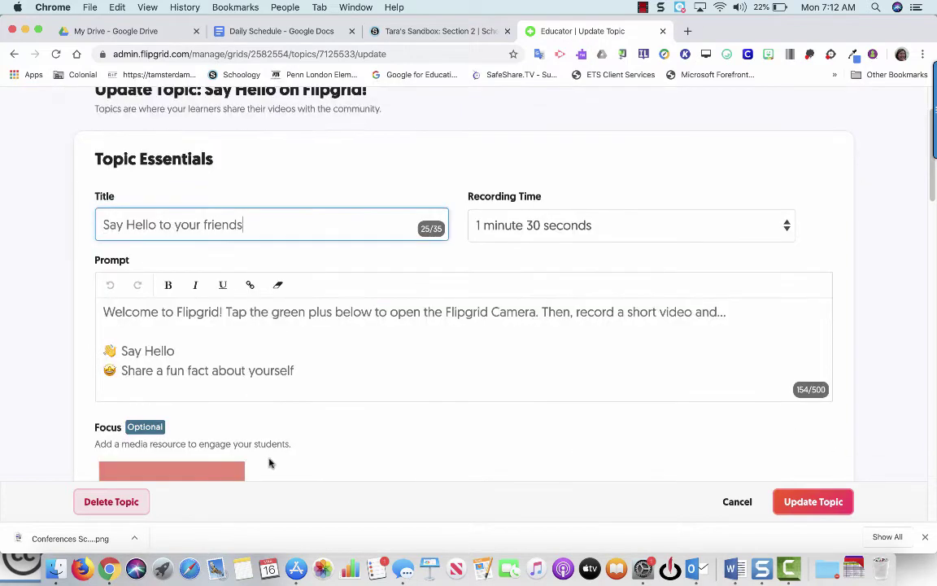
{"action": "scroll", "coordinate": [329, 448], "scroll_direction": "down", "scroll_amount": 5}
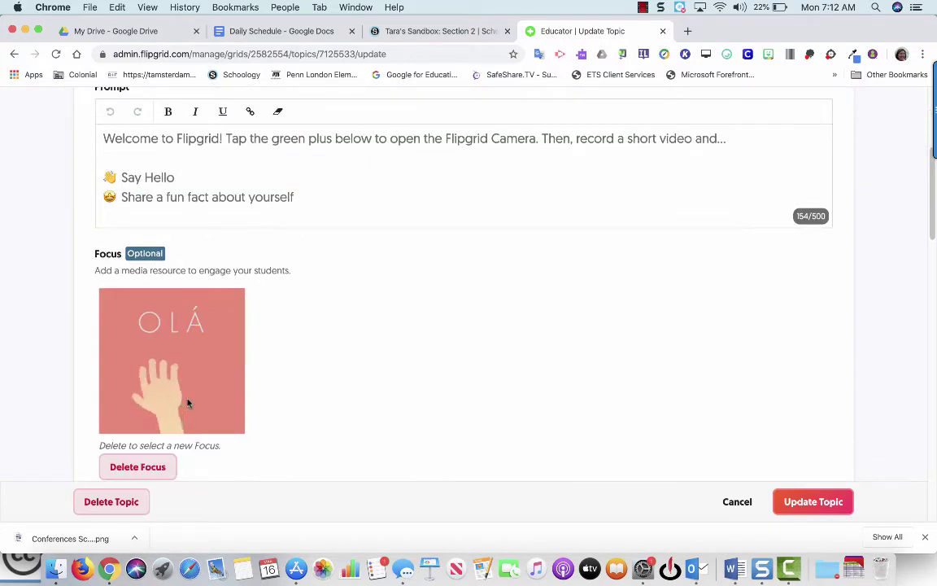
{"action": "scroll", "coordinate": [223, 366], "scroll_direction": "down", "scroll_amount": 5}
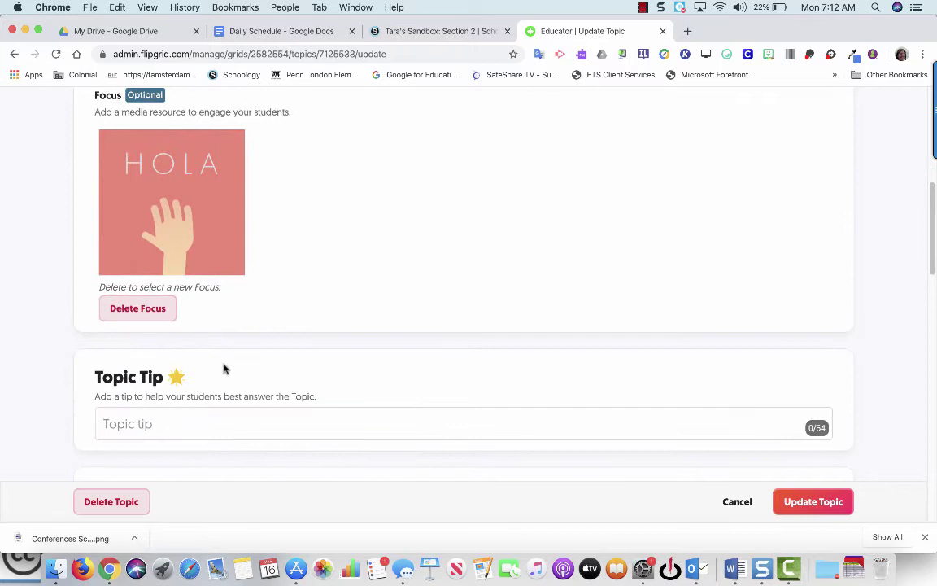
{"action": "scroll", "coordinate": [356, 403], "scroll_direction": "down", "scroll_amount": 8}
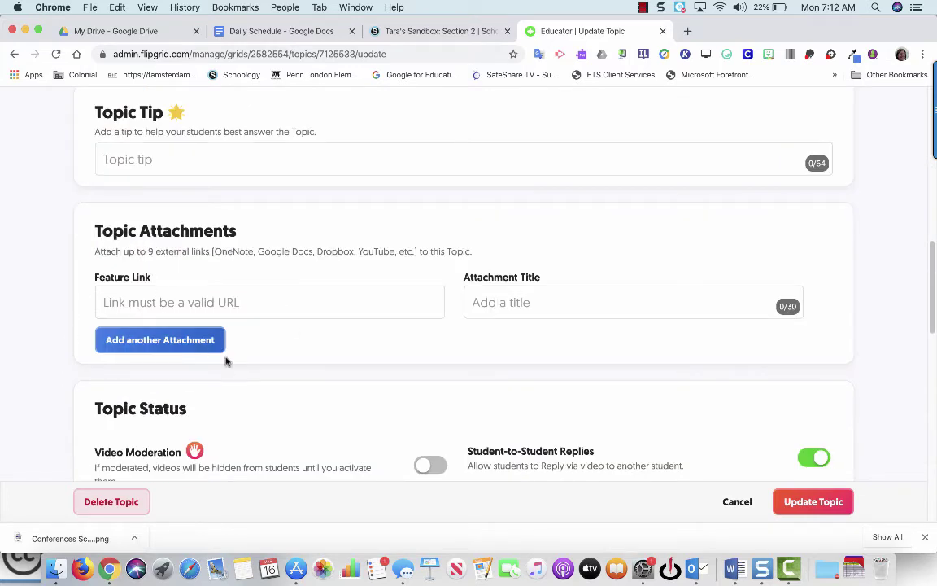
{"action": "scroll", "coordinate": [275, 394], "scroll_direction": "down", "scroll_amount": 3}
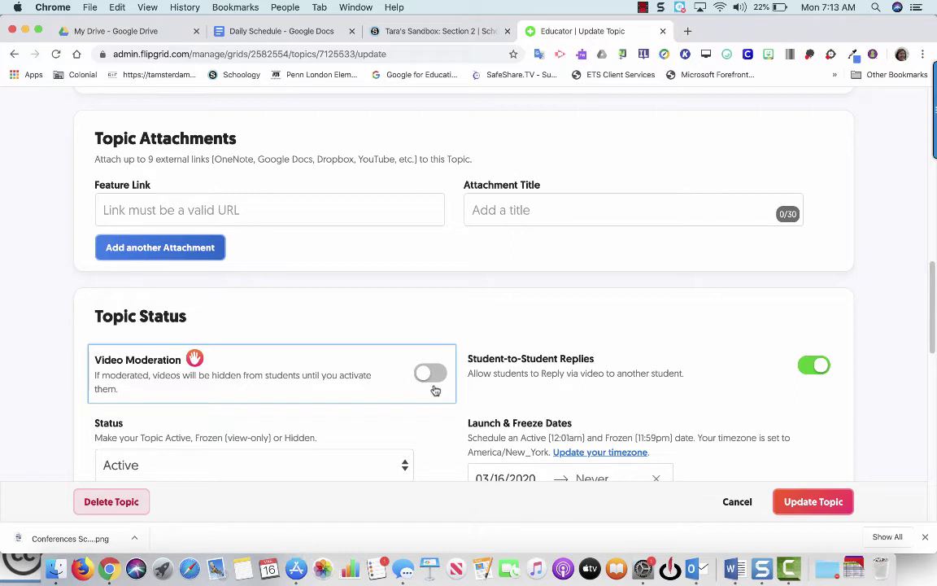
{"action": "scroll", "coordinate": [435, 391], "scroll_direction": "down", "scroll_amount": 1}
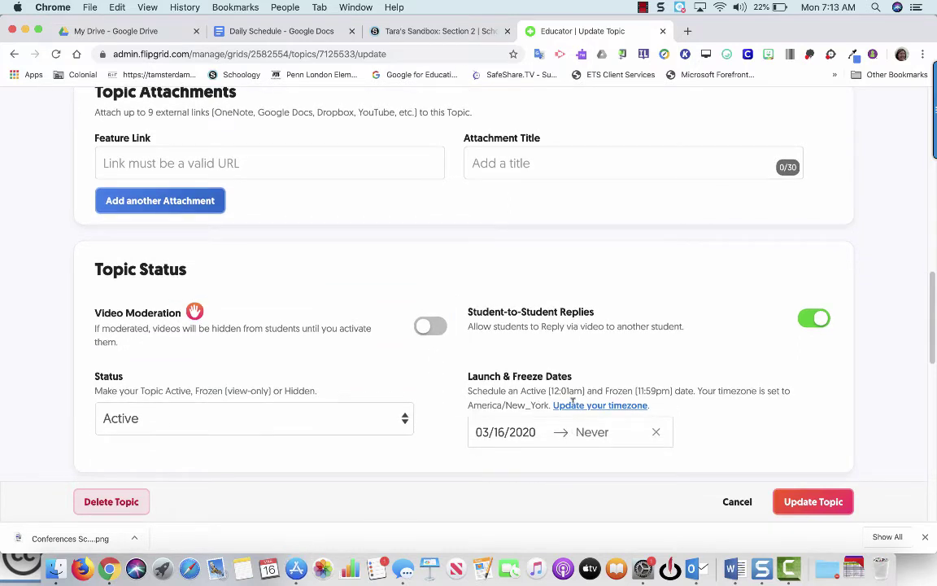
{"action": "left_click", "coordinate": [352, 419]}
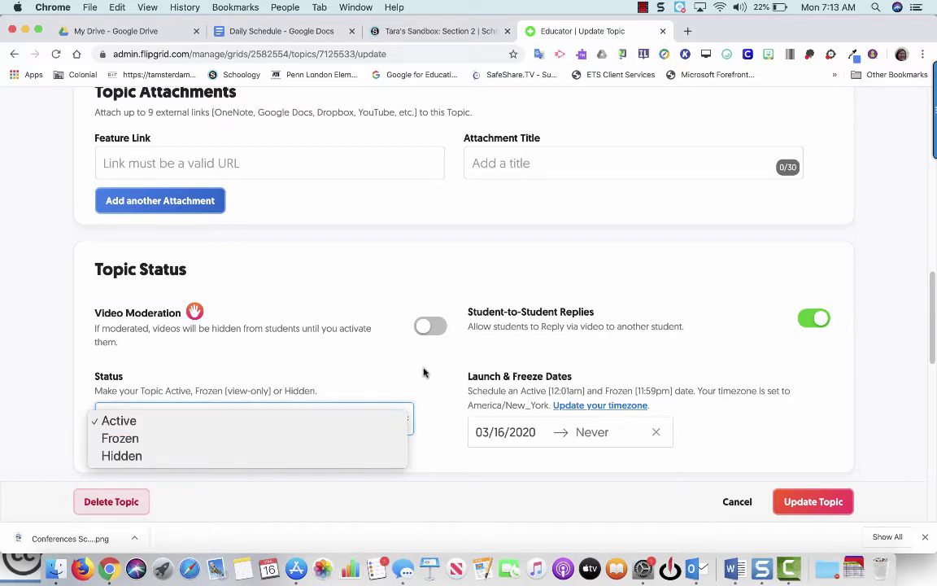
{"action": "left_click", "coordinate": [423, 372]}
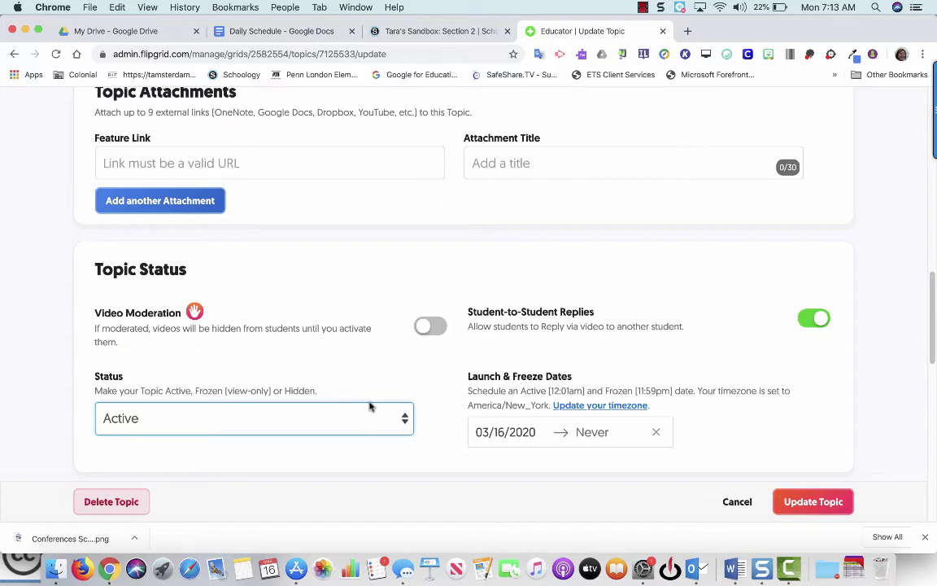
Save the updated topic and open its sharing options.
{"action": "scroll", "coordinate": [569, 436], "scroll_direction": "down", "scroll_amount": 1}
{"action": "left_click", "coordinate": [791, 502]}
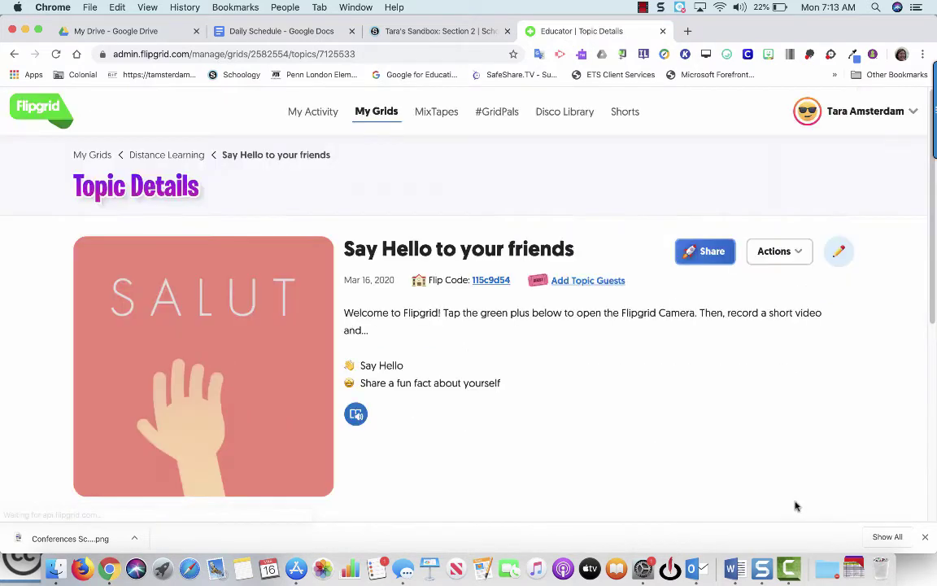
{"action": "left_click", "coordinate": [719, 253]}
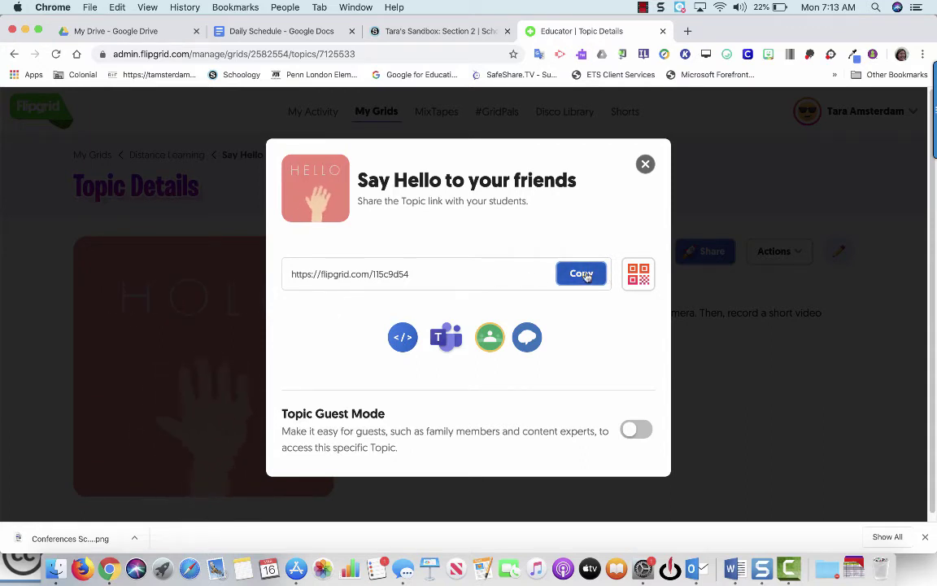
Copy the Flipgrid topic's share link and, switching to Schoology, paste it as the URL of a new link in the sandbox course.
{"action": "left_click", "coordinate": [585, 276]}
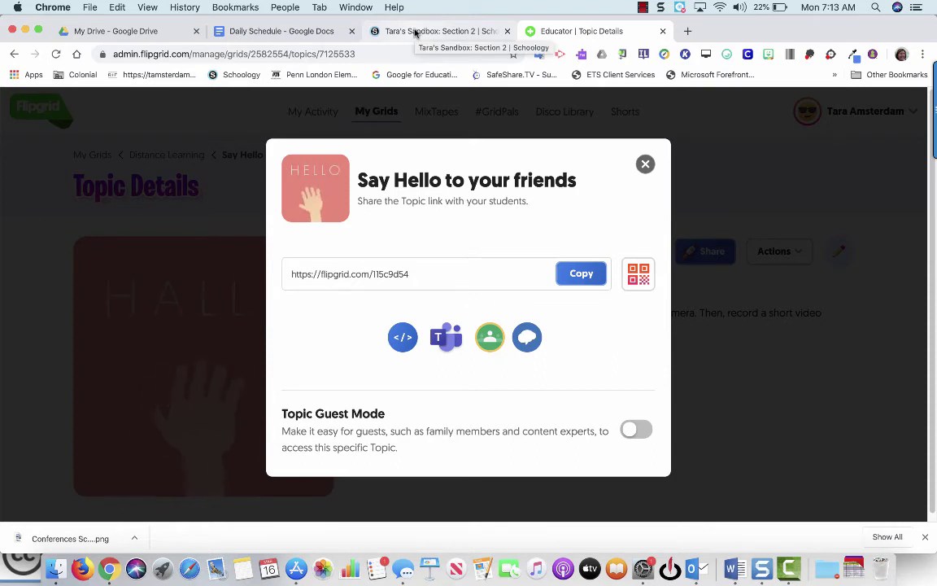
{"action": "left_click", "coordinate": [416, 32]}
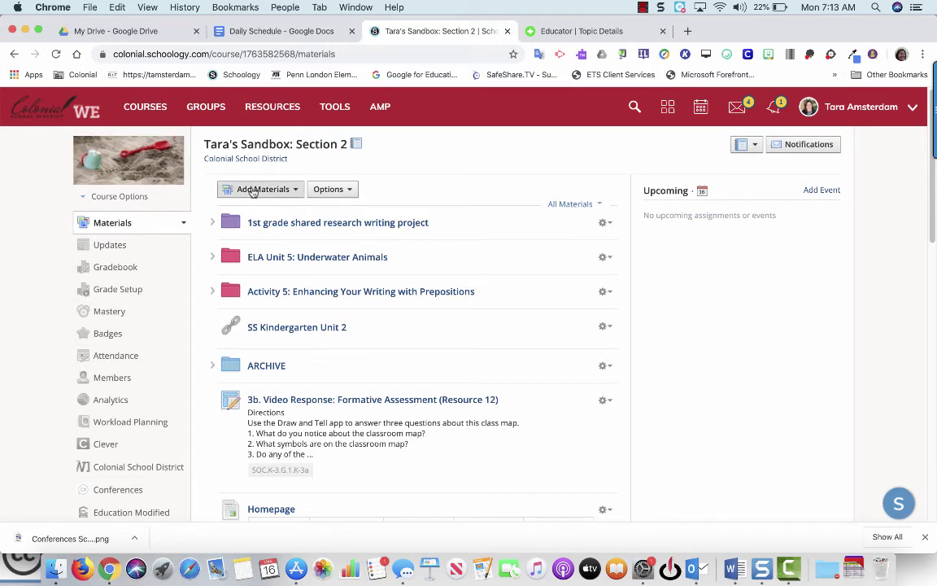
{"action": "left_click", "coordinate": [253, 189]}
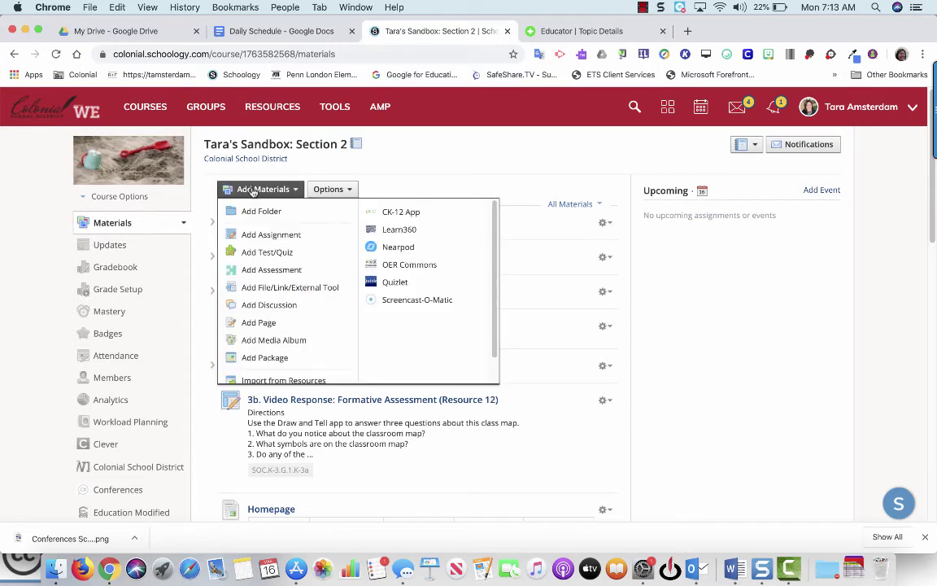
{"action": "left_click", "coordinate": [268, 287]}
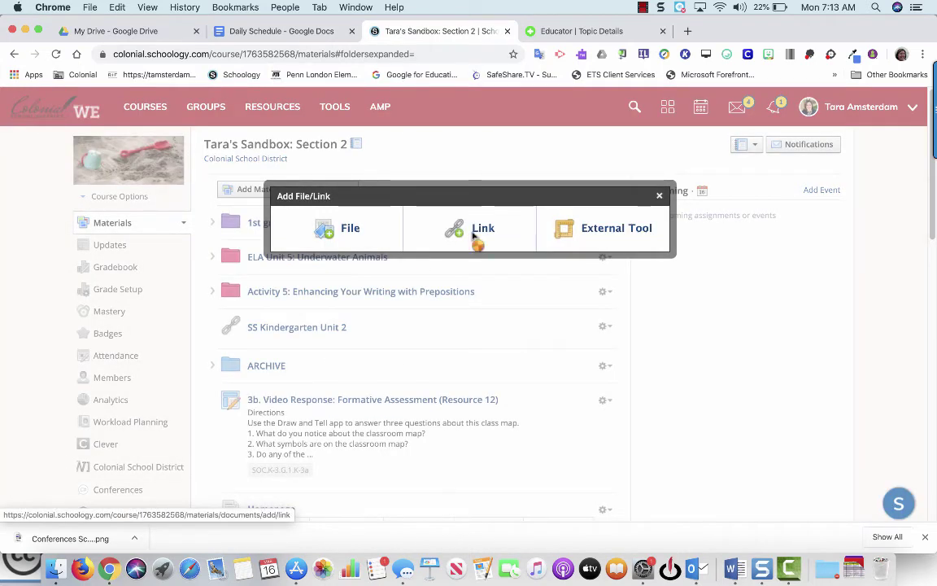
{"action": "left_click", "coordinate": [468, 232]}
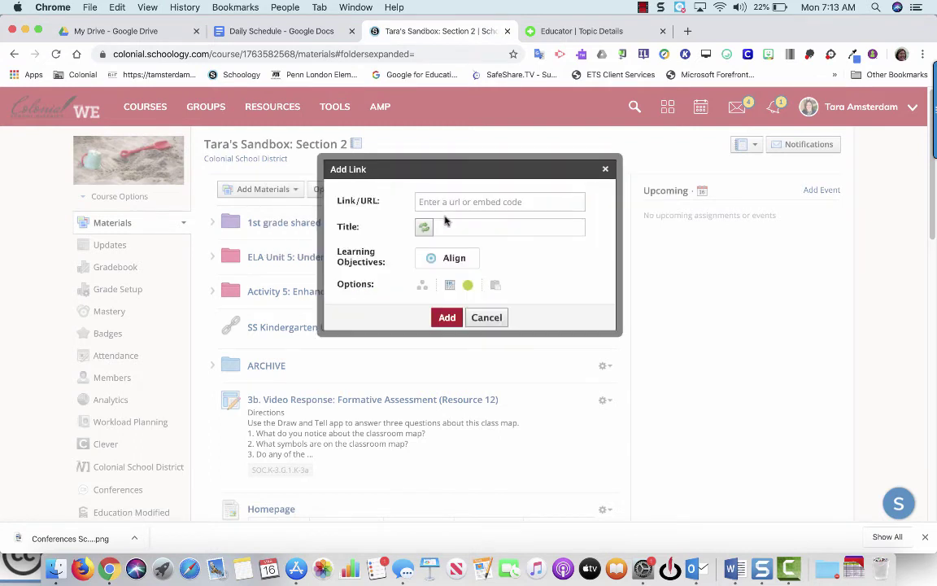
{"action": "key", "text": "super+v"}
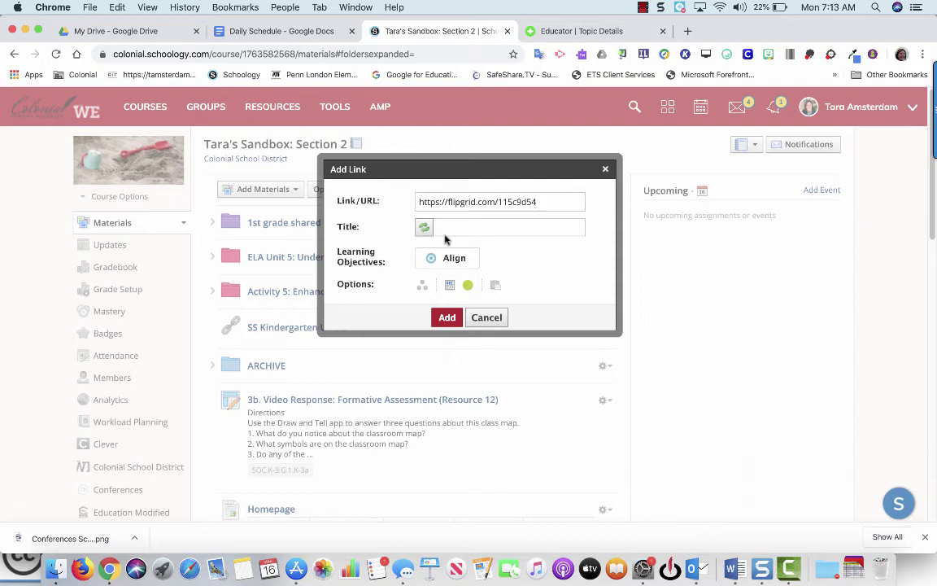
Title the link "Say Hello to Your Friends on Flipgird", toggle the option just before its publish status, and add it to the course.
{"action": "left_click", "coordinate": [457, 225]}
{"action": "type", "text": "Say Hello to Your Frien"}
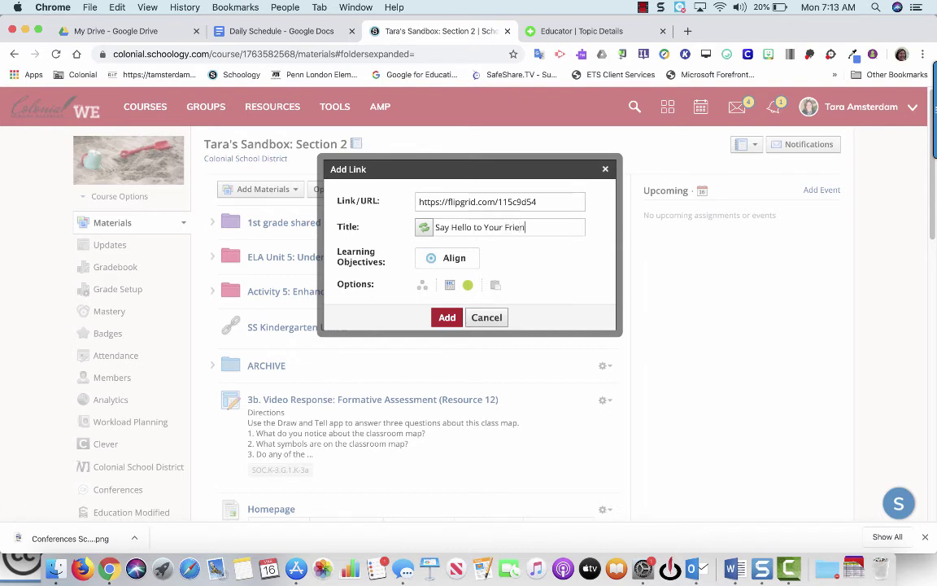
{"action": "type", "text": "ds on Flipgird"}
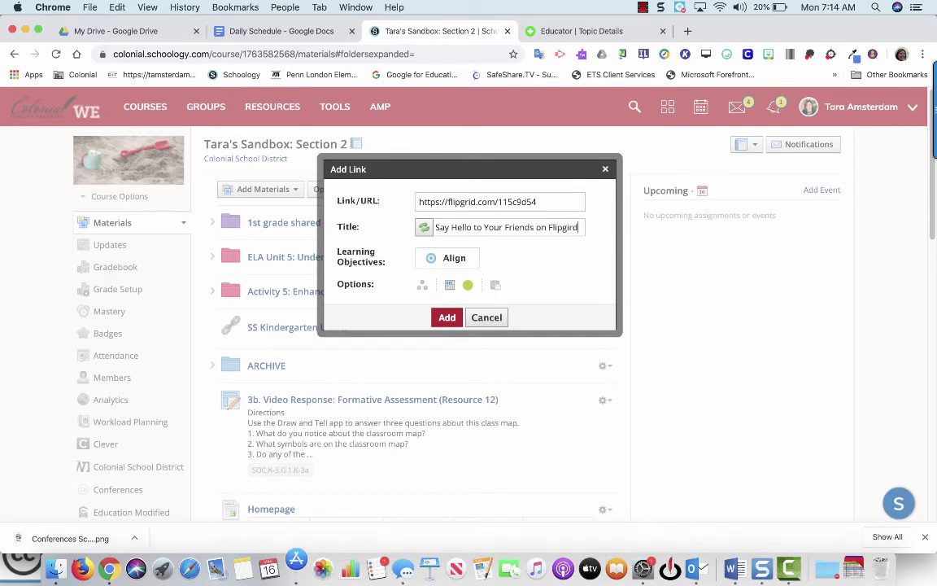
{"action": "left_click", "coordinate": [450, 287]}
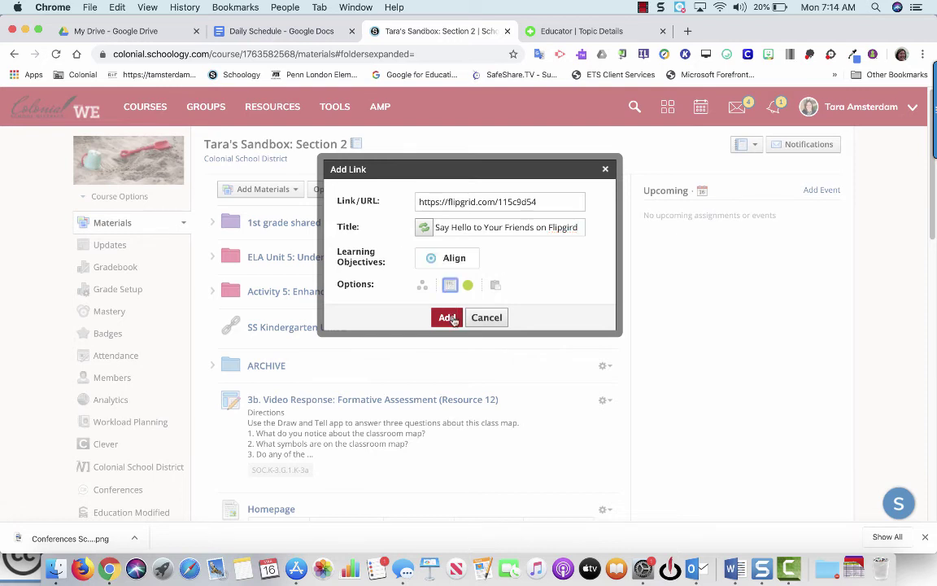
{"action": "left_click", "coordinate": [449, 317]}
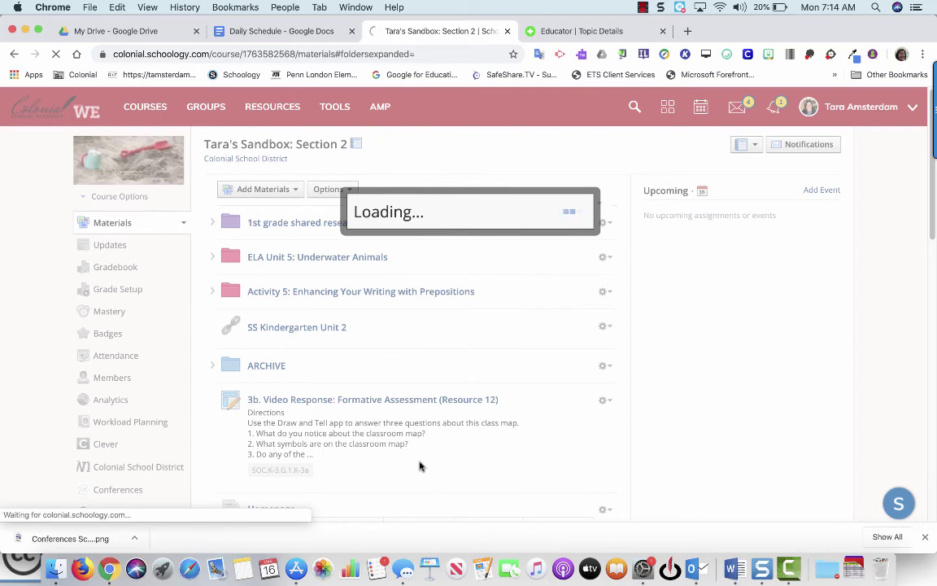
Open the newly added Flipgrid link from the course materials and log in to the Distance Learning grid with Google.
{"action": "scroll", "coordinate": [398, 450], "scroll_direction": "down", "scroll_amount": 15}
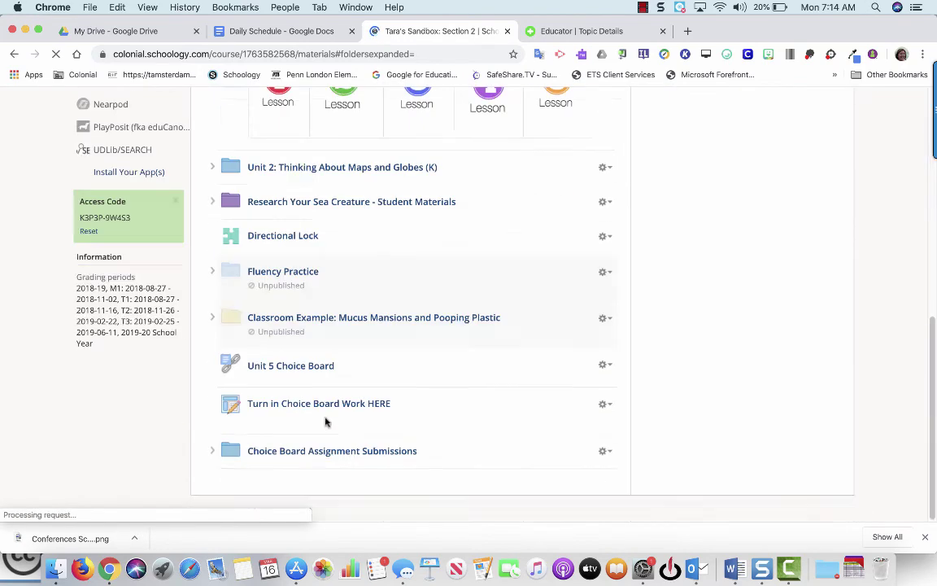
{"action": "scroll", "coordinate": [326, 422], "scroll_direction": "down", "scroll_amount": 5}
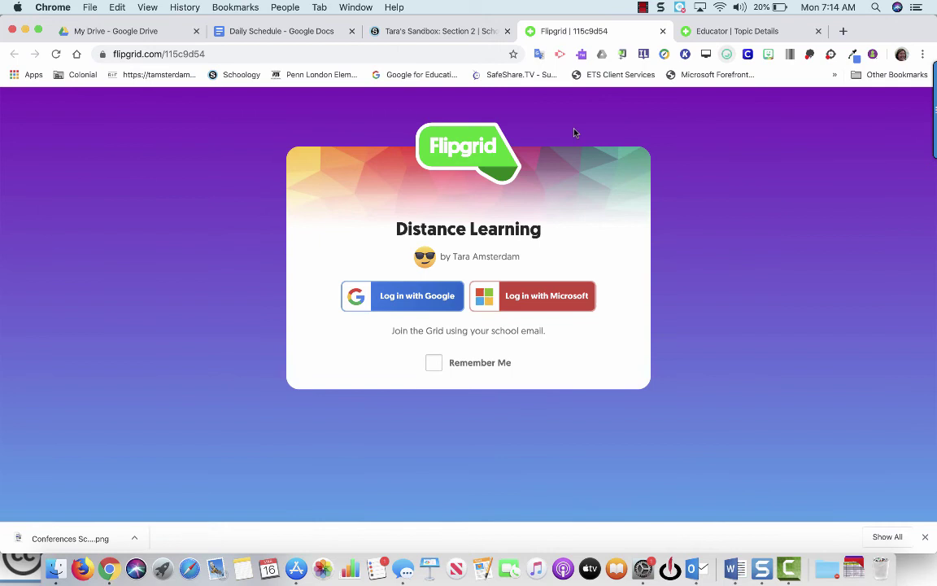
{"action": "left_click", "coordinate": [389, 297]}
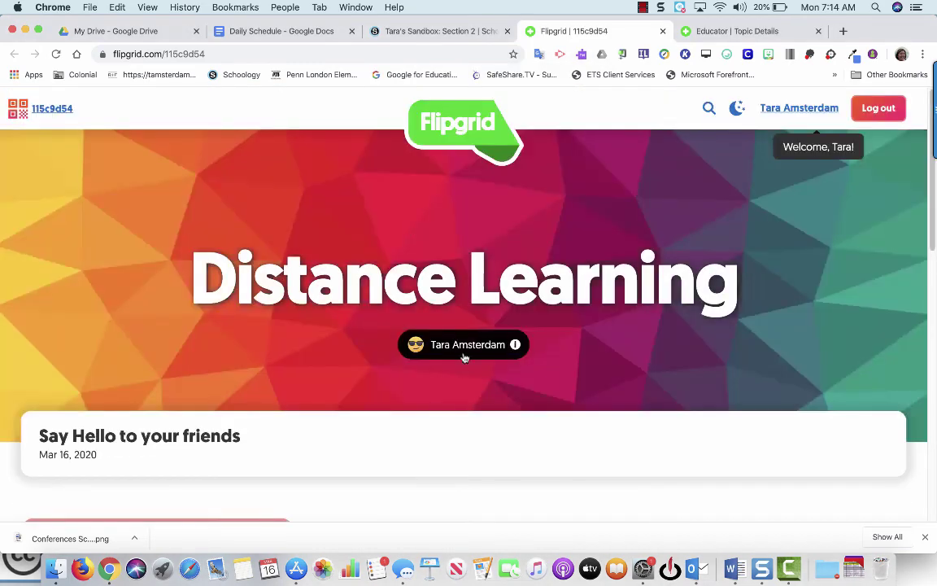
Examine the student view of the topic, including its prompt and response recording area, and close the educator Topic Details page.
{"action": "scroll", "coordinate": [470, 364], "scroll_direction": "down", "scroll_amount": 3}
{"action": "scroll", "coordinate": [471, 365], "scroll_direction": "up", "scroll_amount": 3}
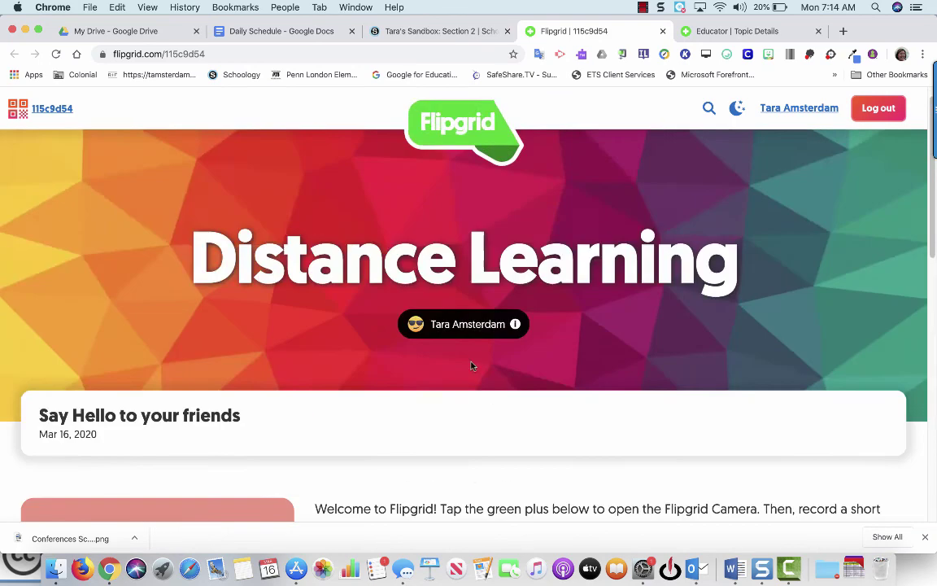
{"action": "scroll", "coordinate": [470, 364], "scroll_direction": "down", "scroll_amount": 1}
{"action": "scroll", "coordinate": [470, 366], "scroll_direction": "down", "scroll_amount": 7}
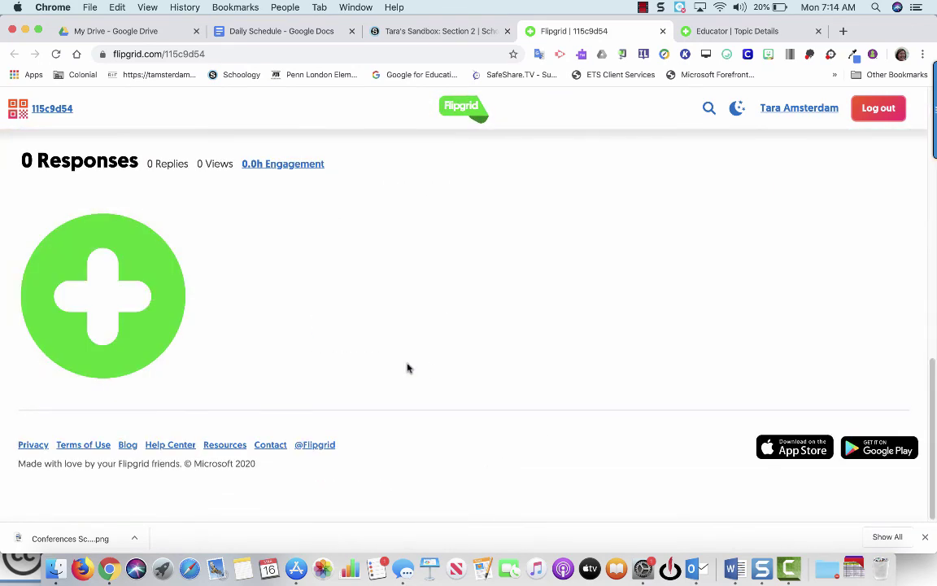
{"action": "scroll", "coordinate": [472, 345], "scroll_direction": "up", "scroll_amount": 3}
{"action": "scroll", "coordinate": [466, 349], "scroll_direction": "down", "scroll_amount": 3}
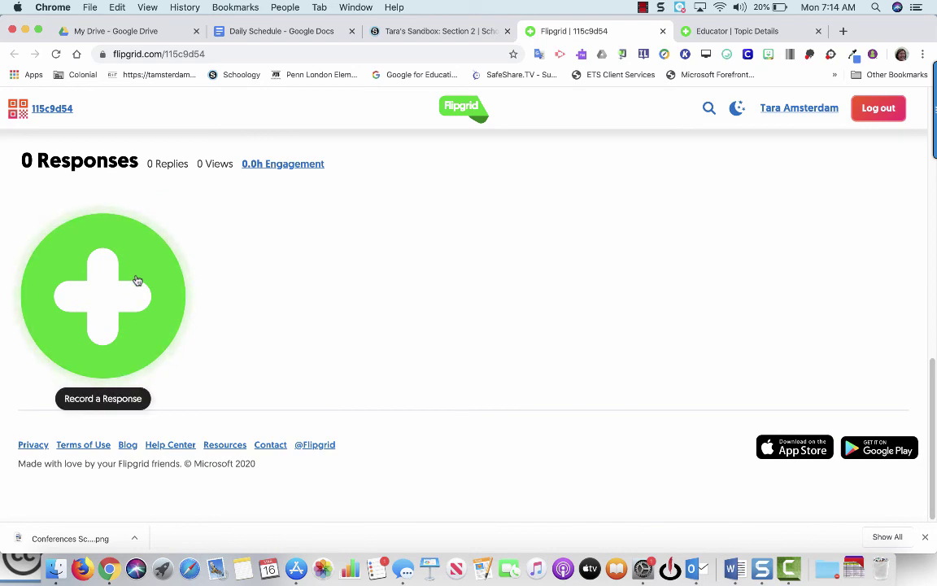
{"action": "scroll", "coordinate": [437, 277], "scroll_direction": "up", "scroll_amount": 10}
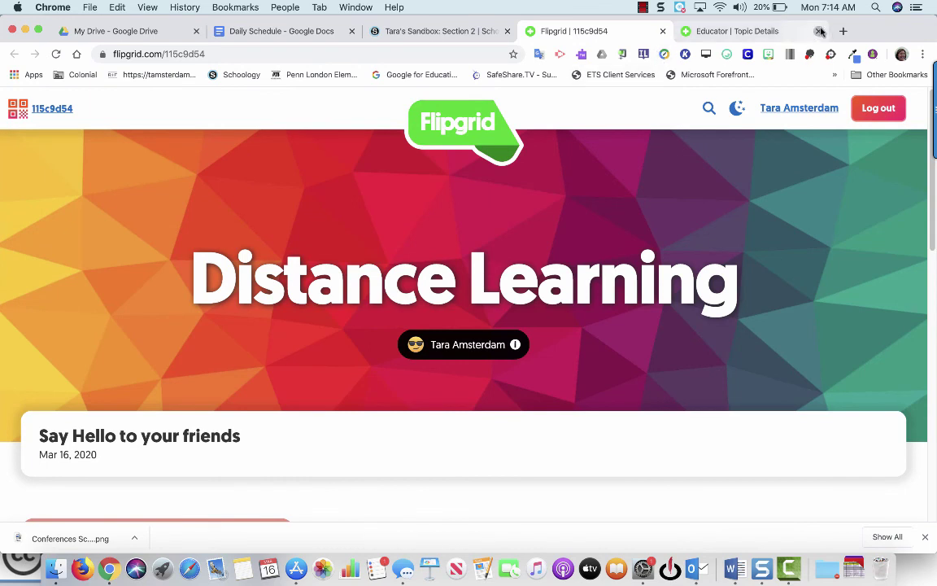
{"action": "left_click", "coordinate": [819, 31]}
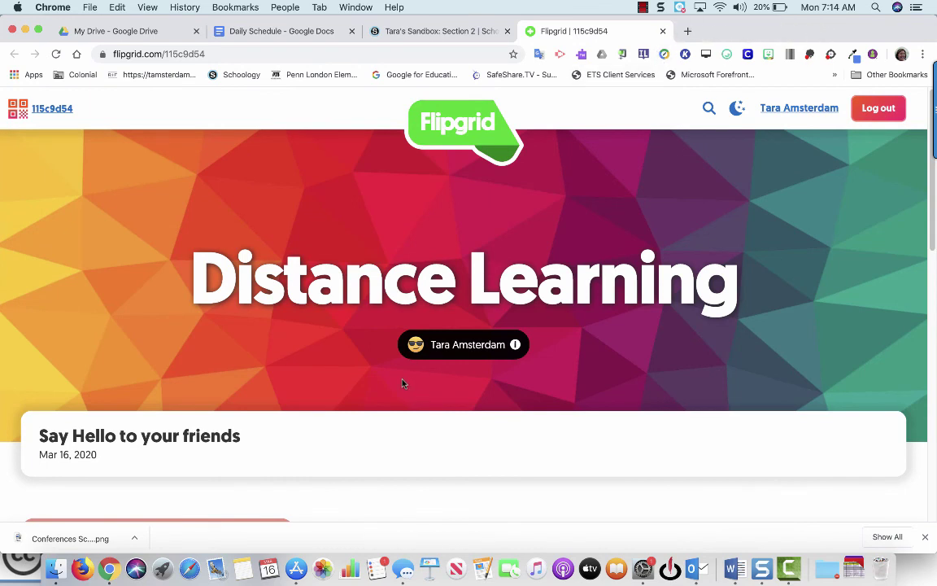